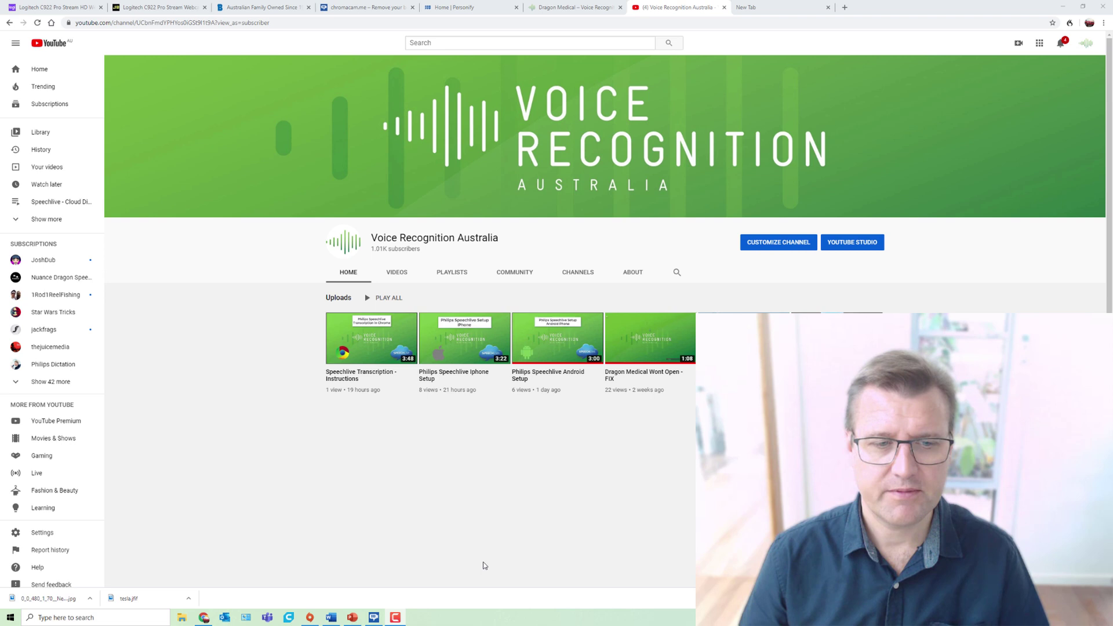
Open ChromaCam, move it aside, and try sunburst, white room and studio backgrounds before green screen.
left_click(381, 619)
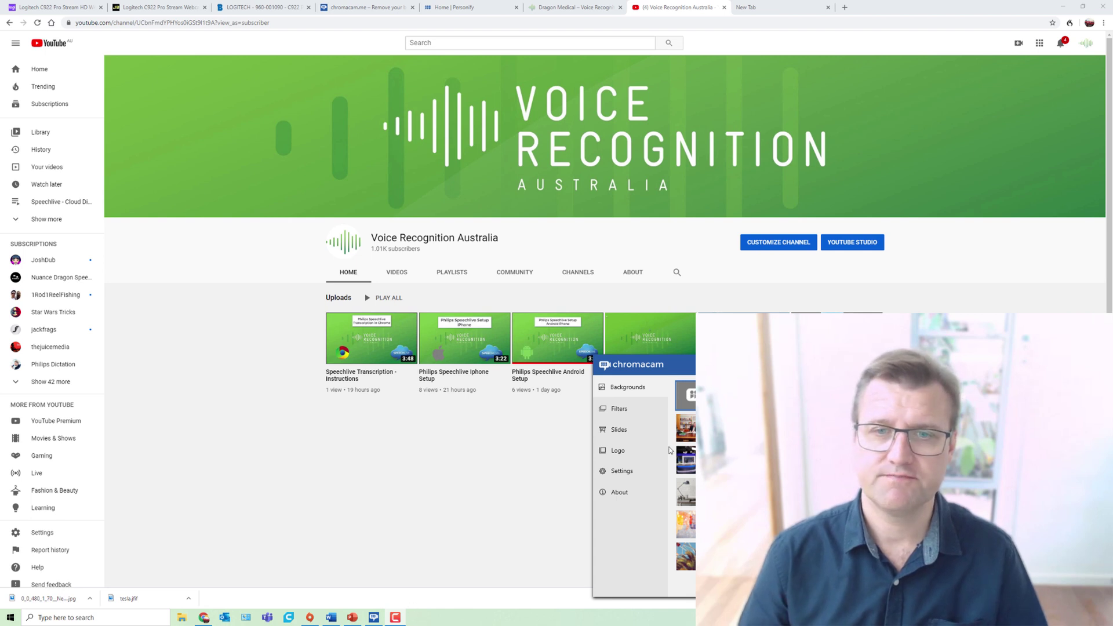
left_click_drag(718, 366, 612, 351)
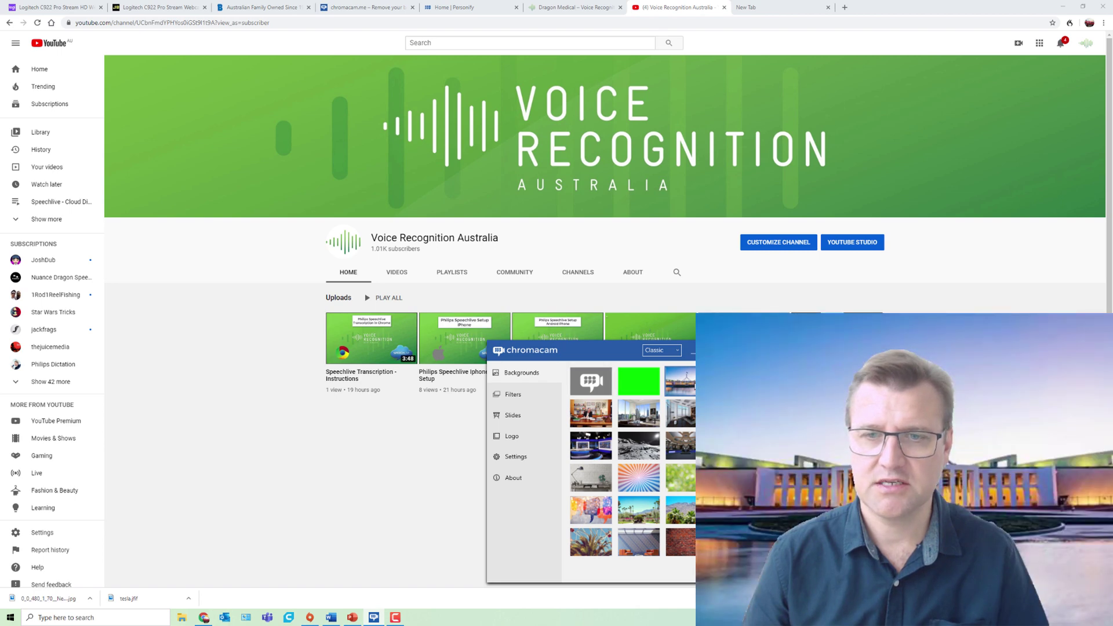
left_click(645, 475)
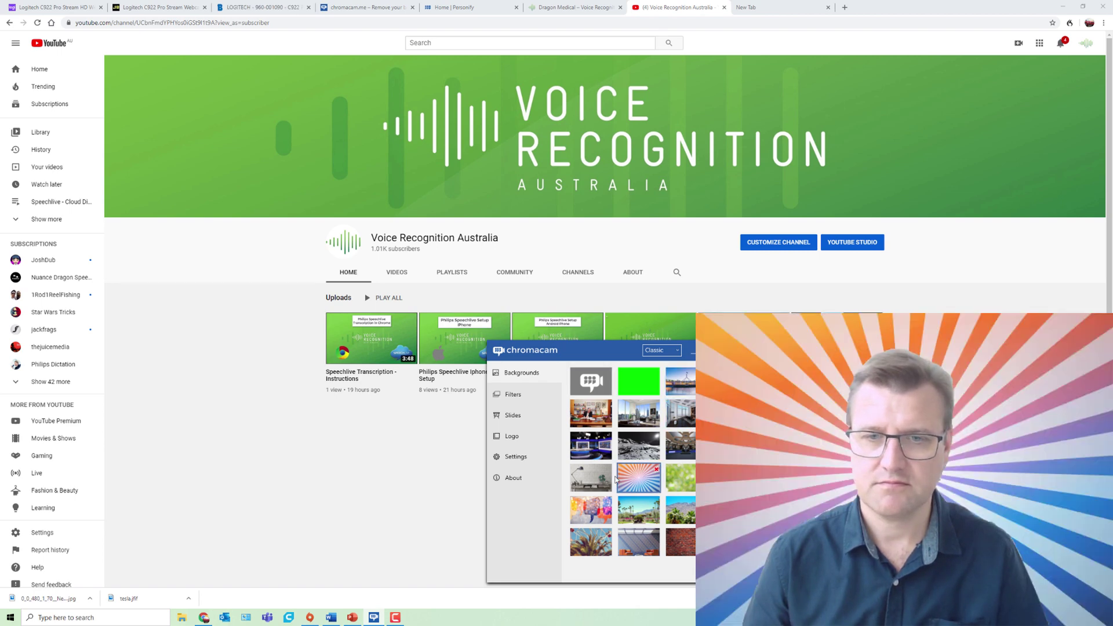
left_click(592, 477)
left_click(592, 445)
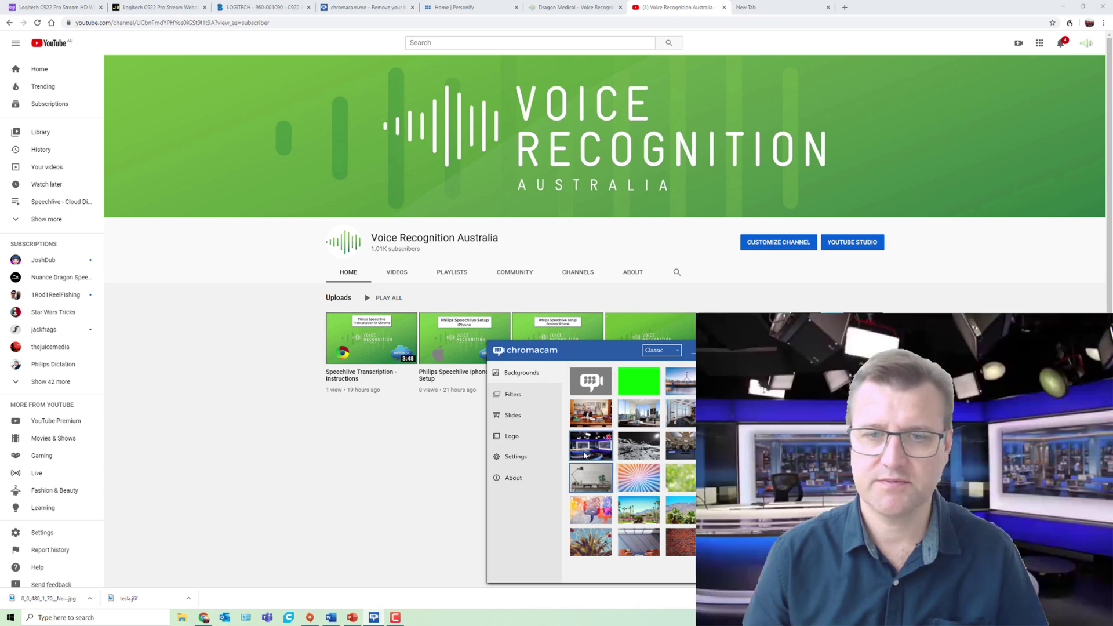
left_click(628, 384)
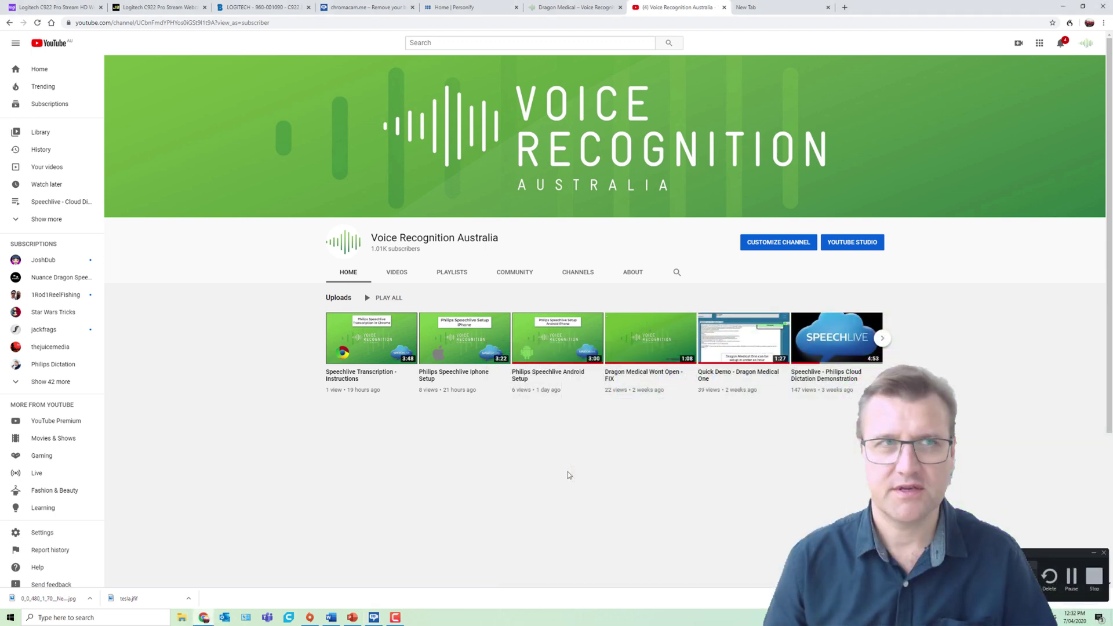
Browse the Logitech, JB Hi-Fi and Bing Lee C922 listings, then the chromacam.me pricing page.
left_click(53, 7)
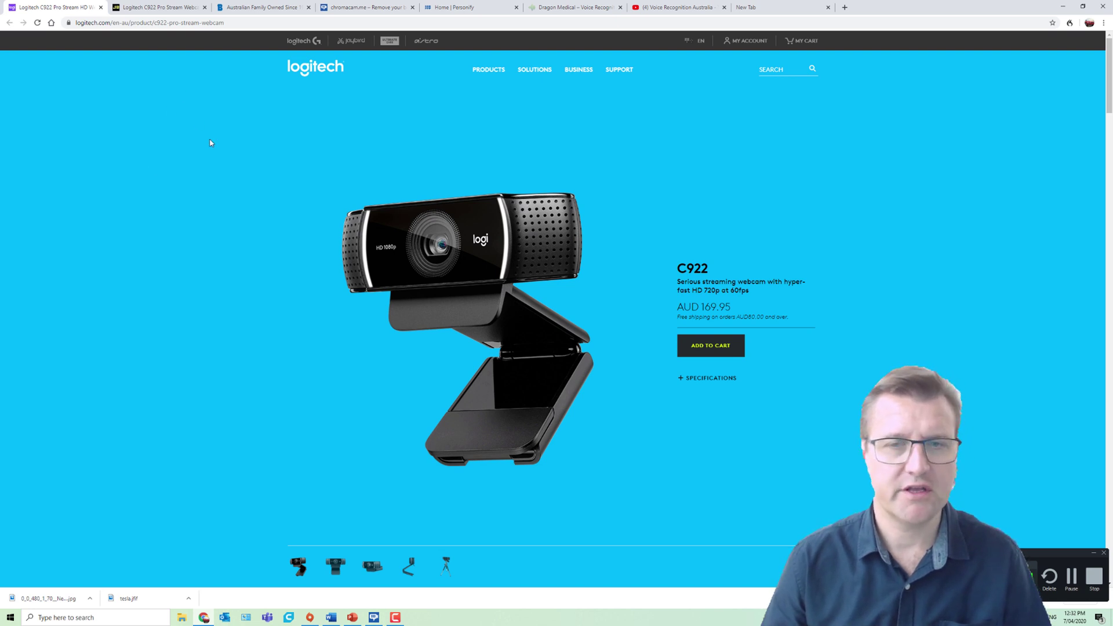
left_click(162, 4)
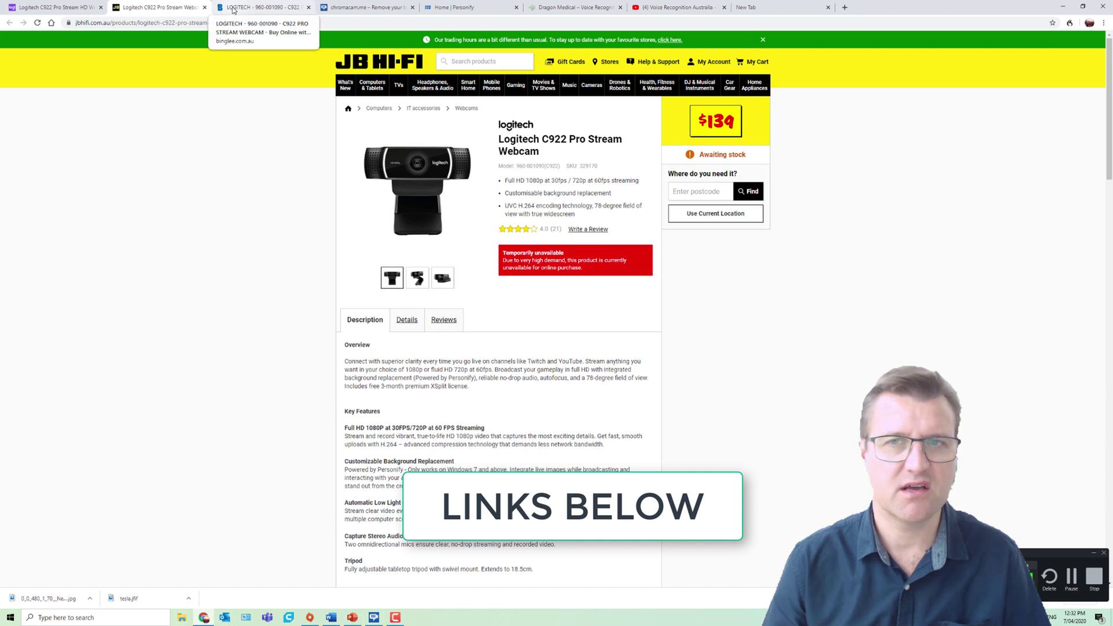
left_click(234, 9)
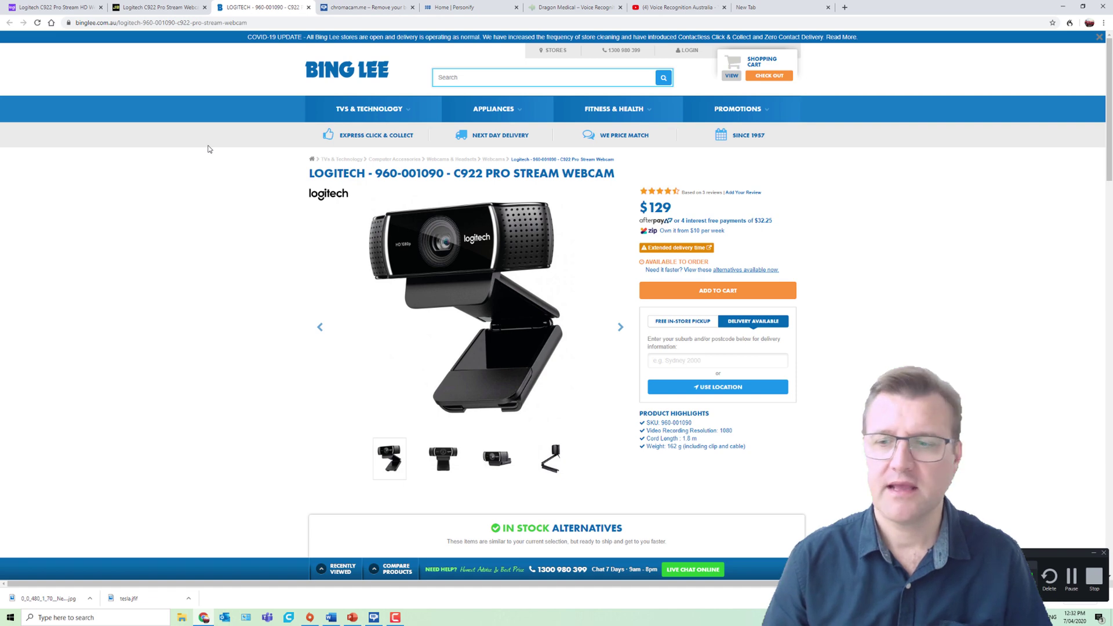
left_click(357, 7)
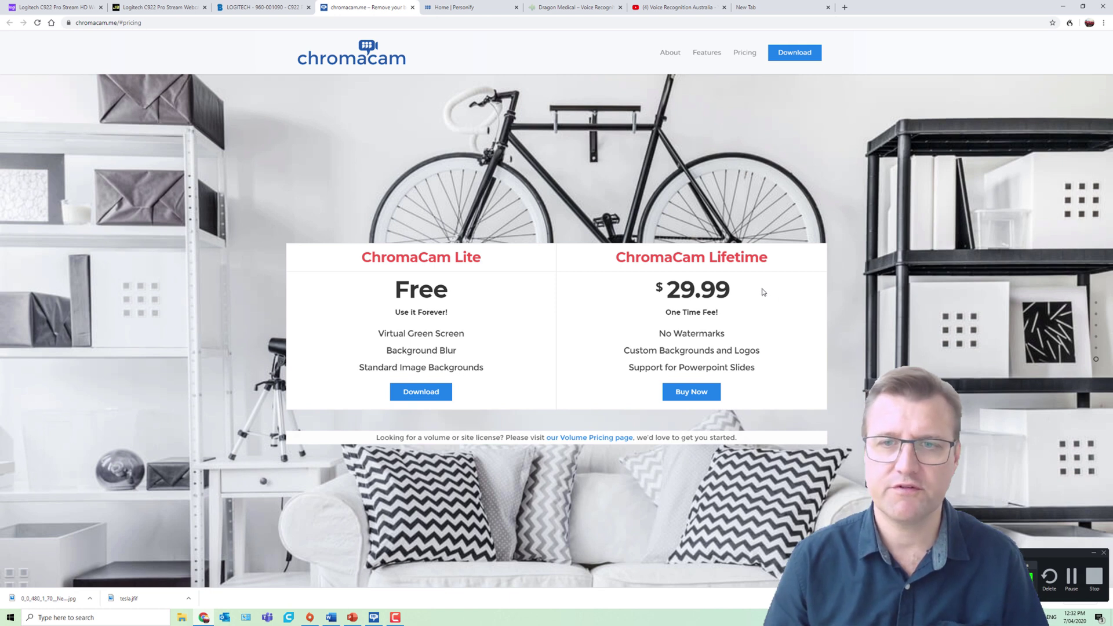
Highlight the $29.99 Lifetime price, view the Personify site, and return to ChromaCam pricing.
left_click_drag(762, 293, 652, 294)
left_click(763, 294)
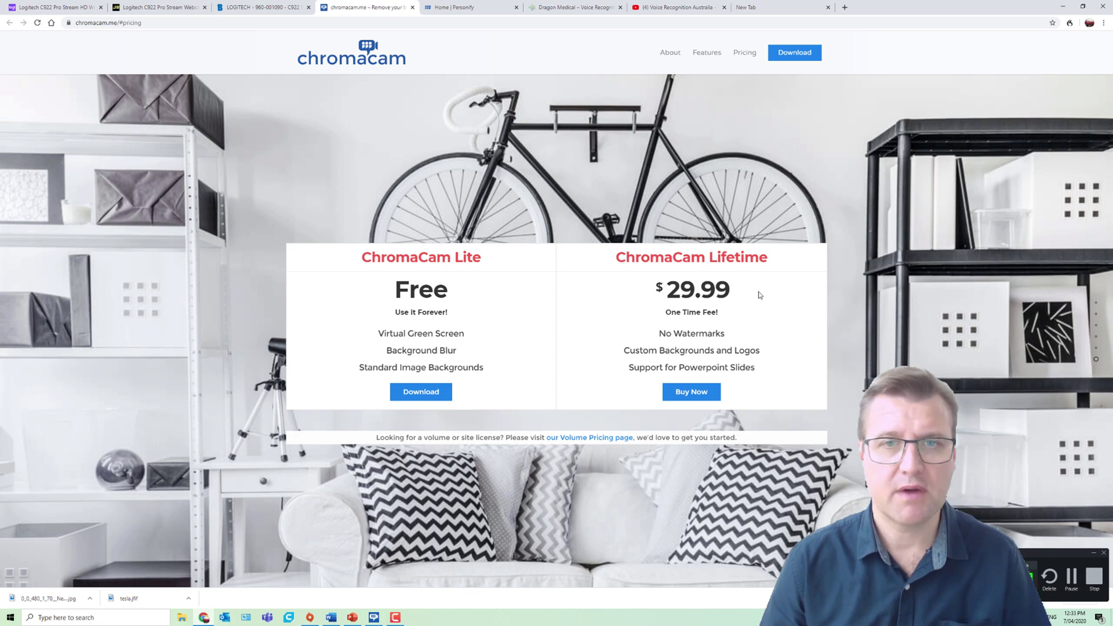
left_click(478, 9)
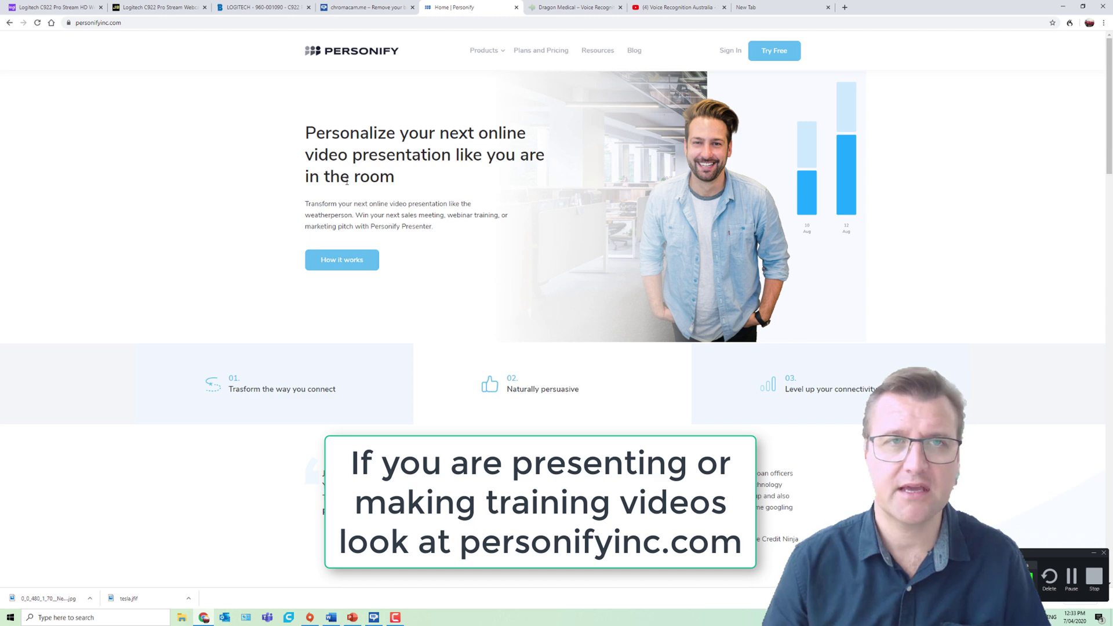
key("ctrl+shift+Tab")
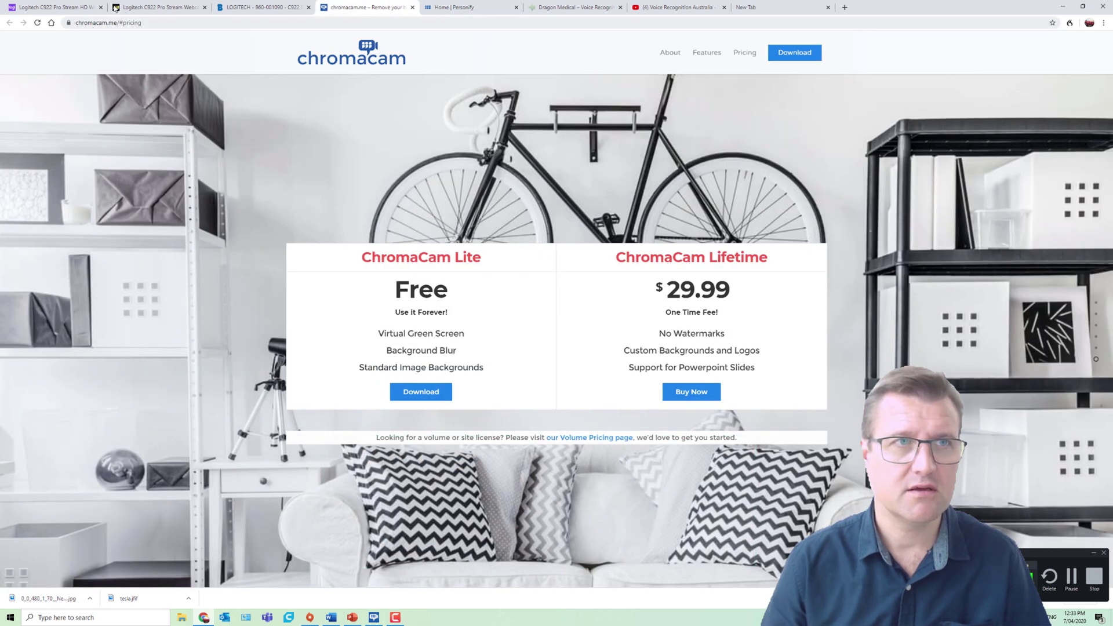
Revisit the Logitech C922, Dragon Medical and YouTube channel tabs.
left_click(81, 4)
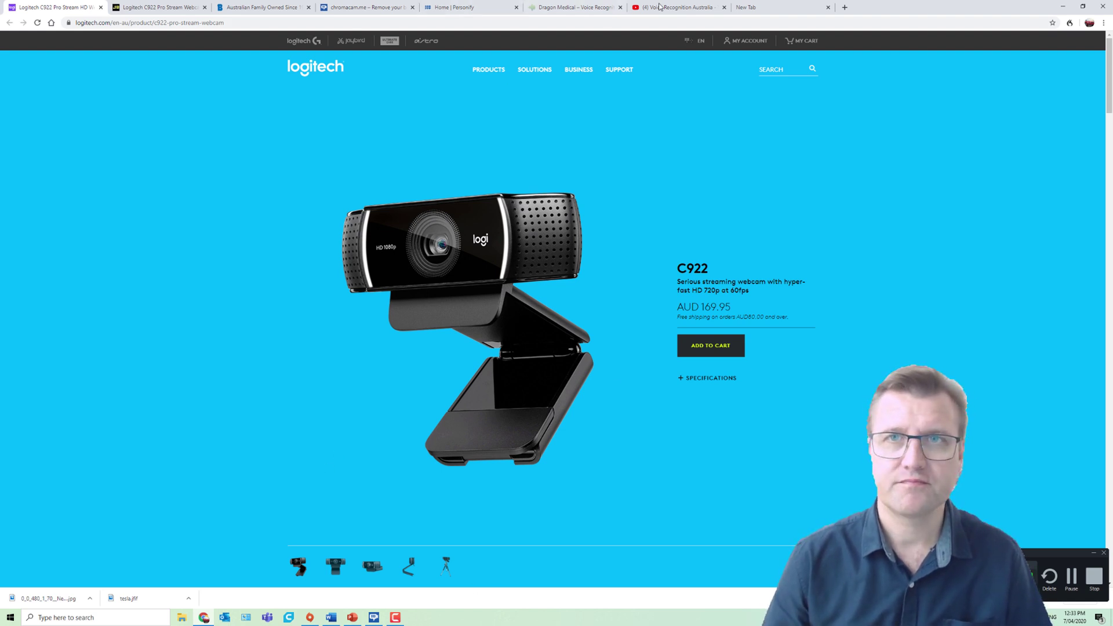
left_click(588, 8)
left_click(647, 10)
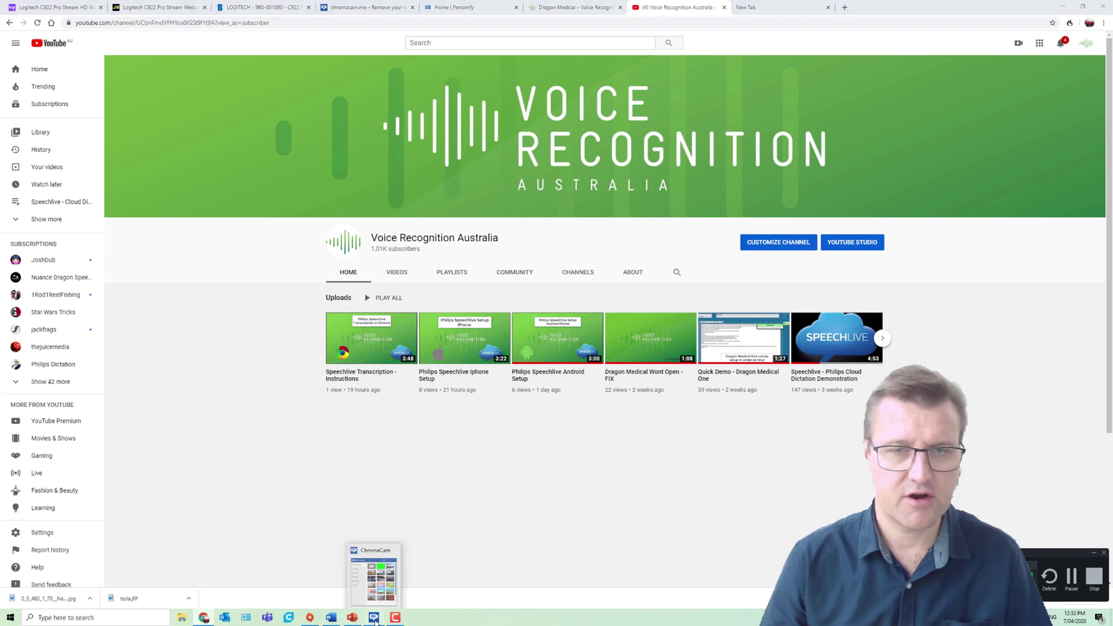
Open ChromaCam and leave the Dragon Medical One slideshow for the YouTube page.
left_click(374, 618)
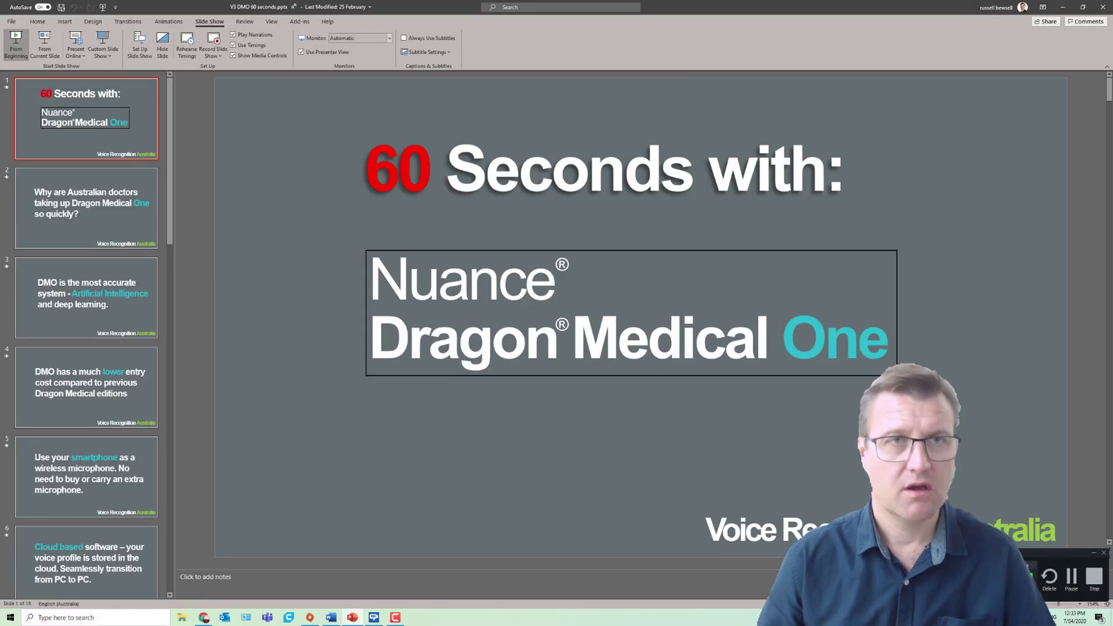
key("alt+Tab")
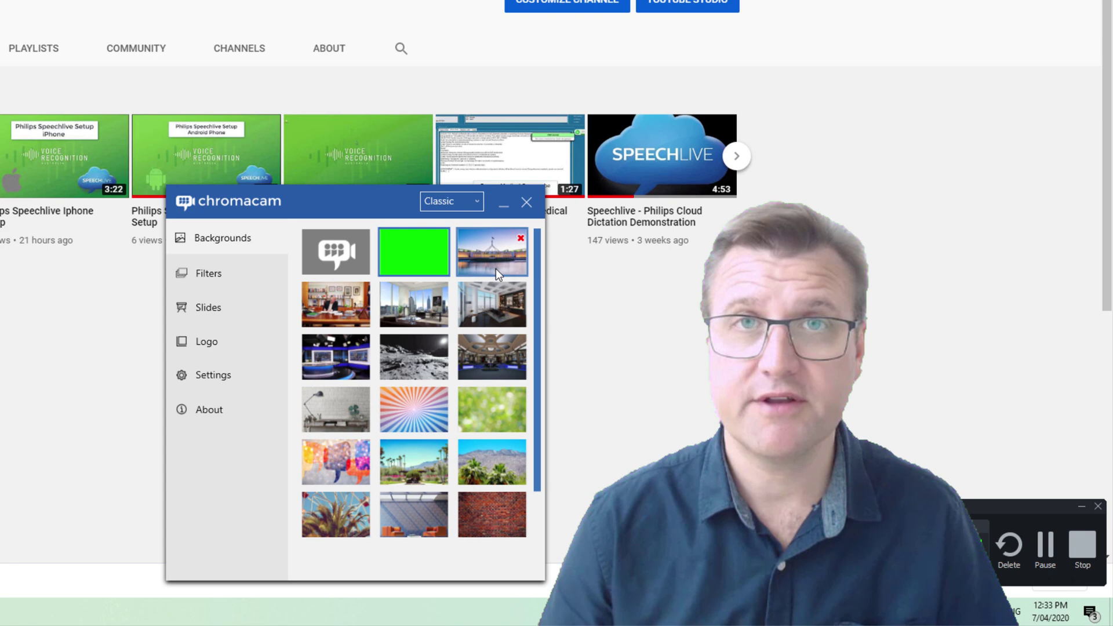
Try office, brick-wall, sci-fi bridge and green-screen backgrounds, finally keeping Parliament House.
left_click(490, 261)
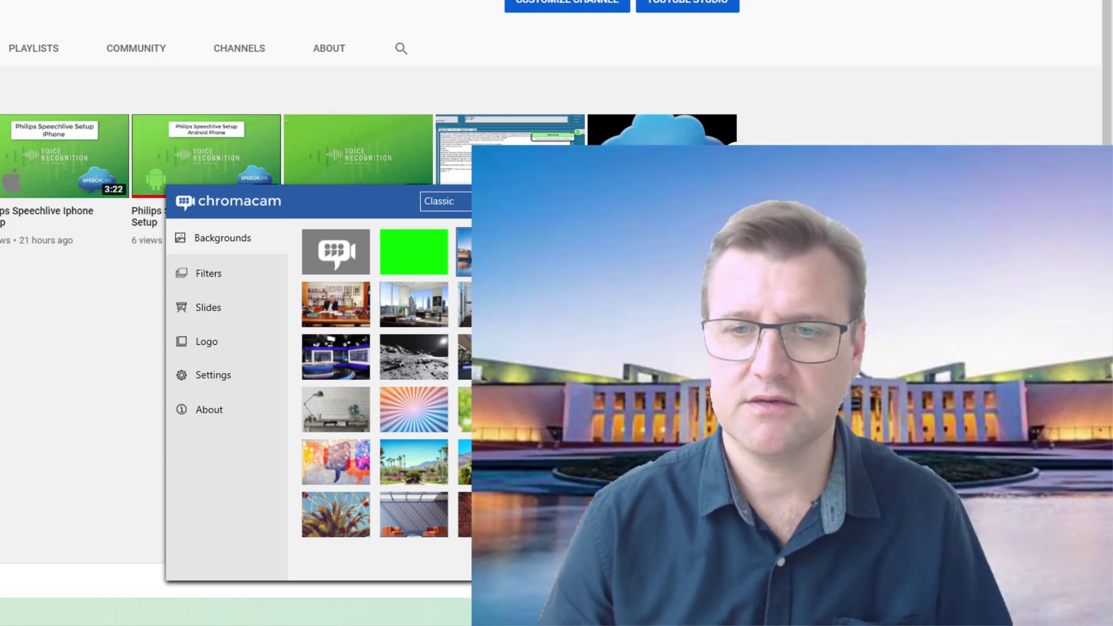
left_click(490, 305)
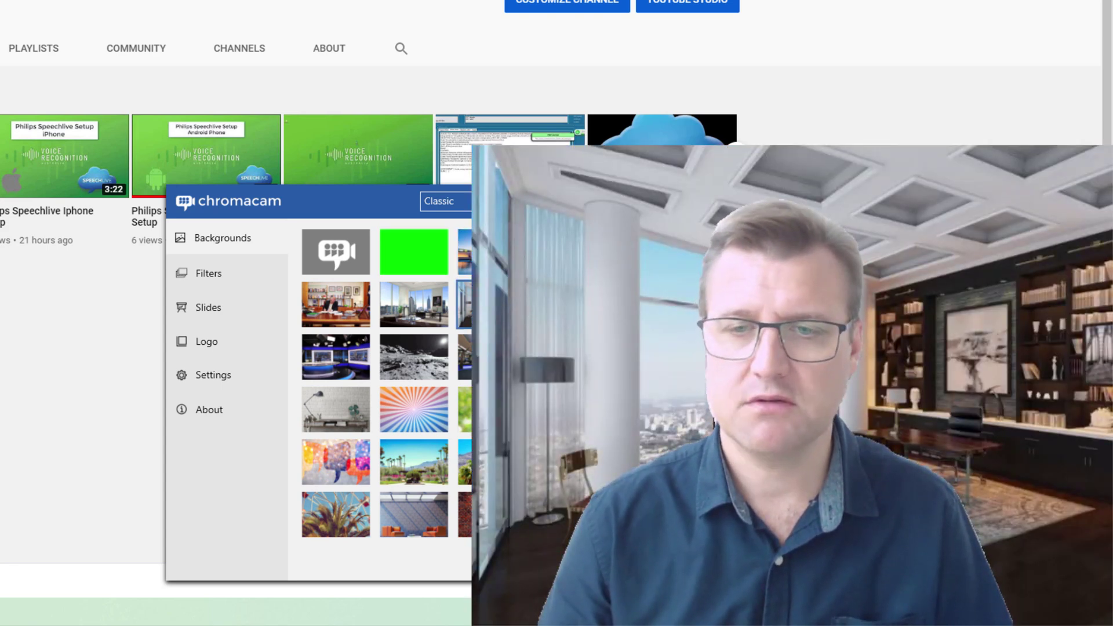
left_click(353, 416)
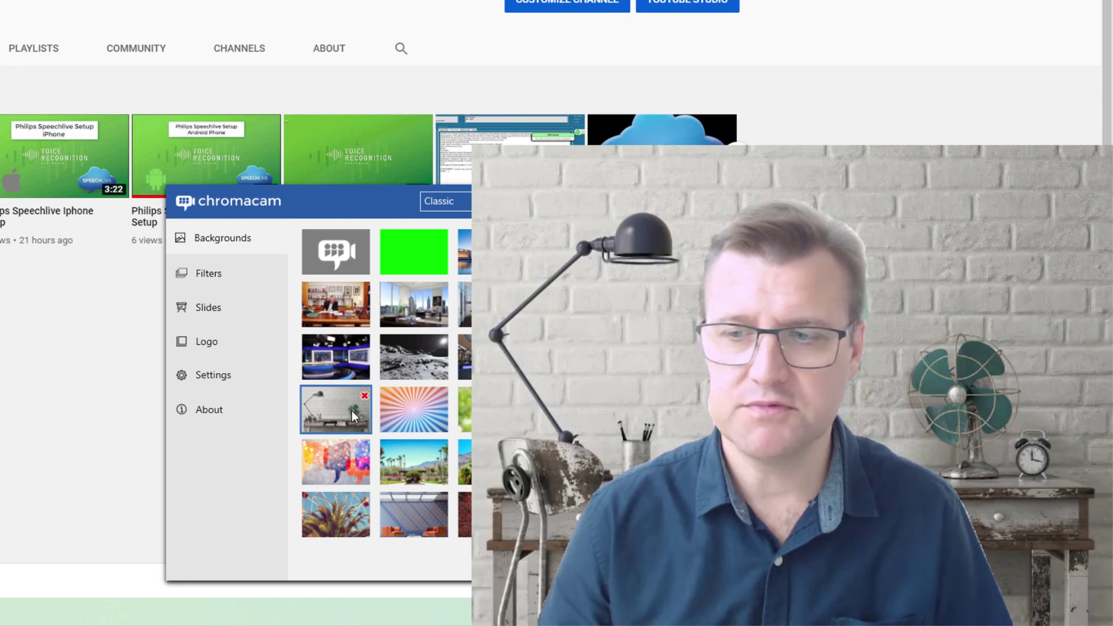
left_click(339, 310)
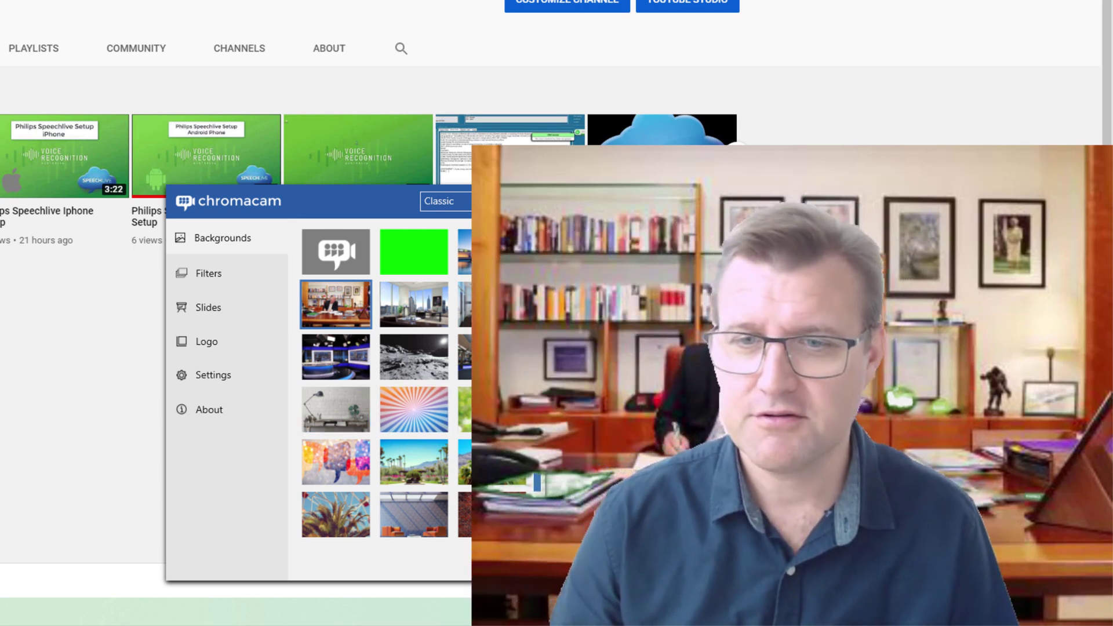
left_click(492, 357)
scroll(417, 383, "down", 1)
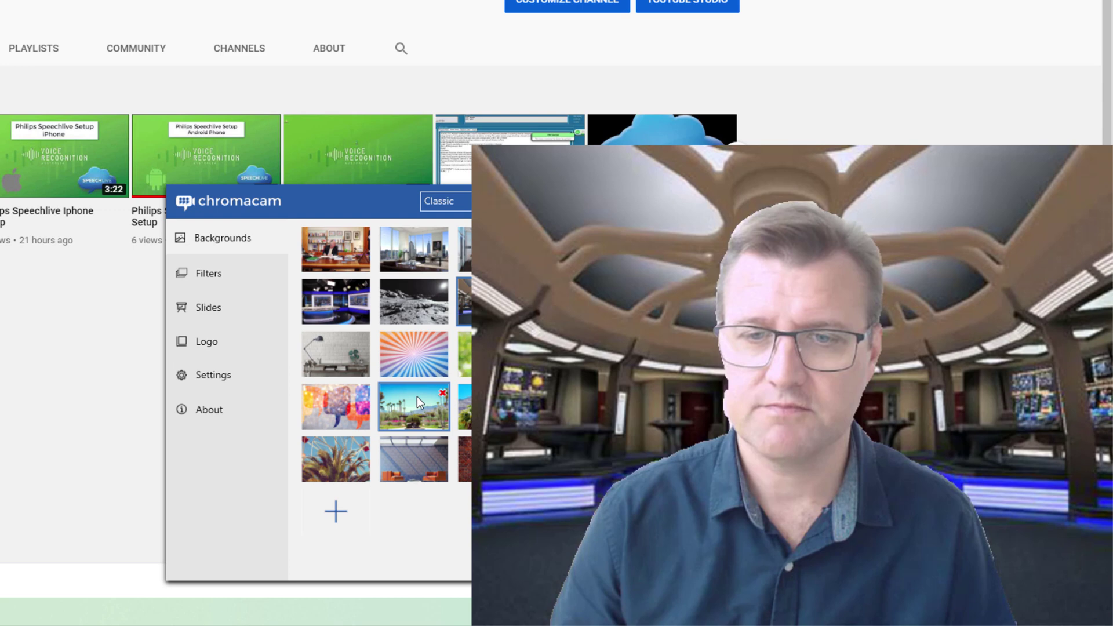
scroll(416, 396, "up", 1)
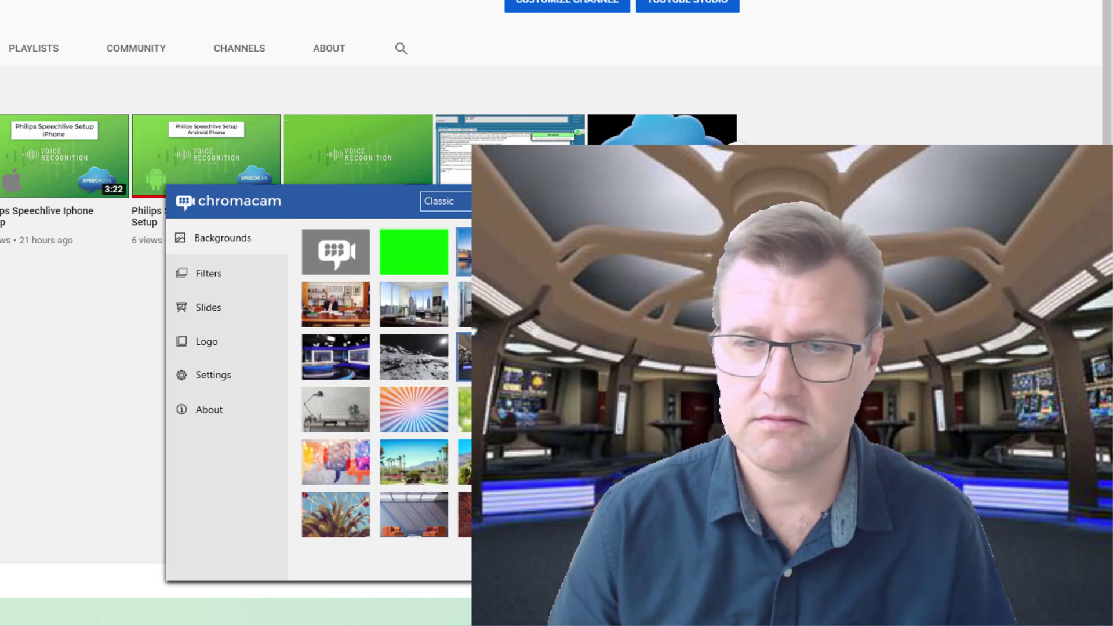
left_click(492, 461)
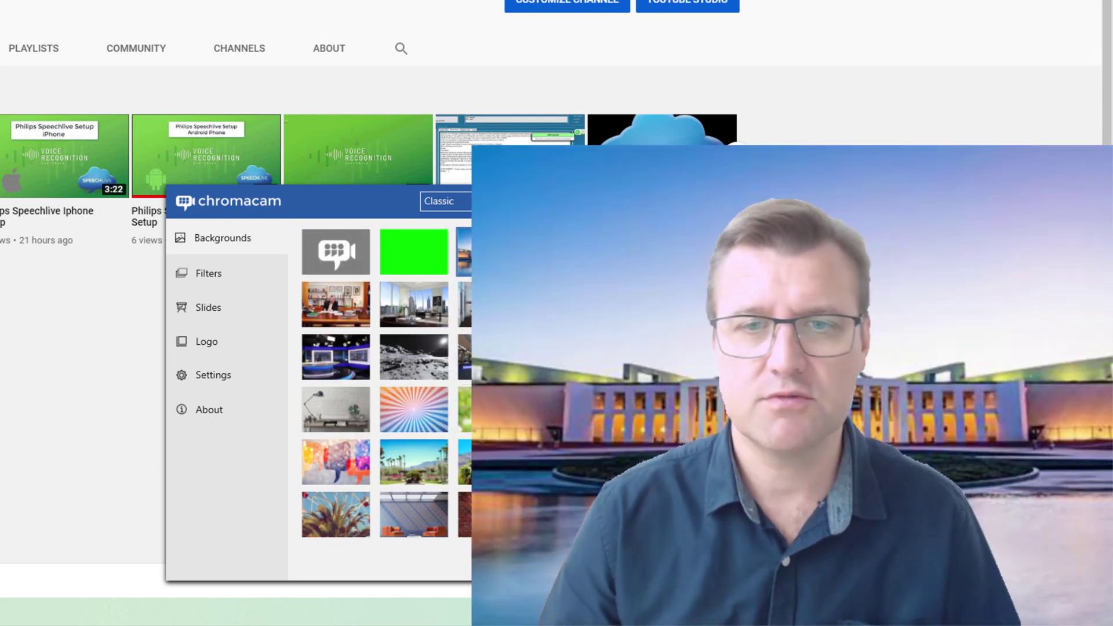
left_click(431, 265)
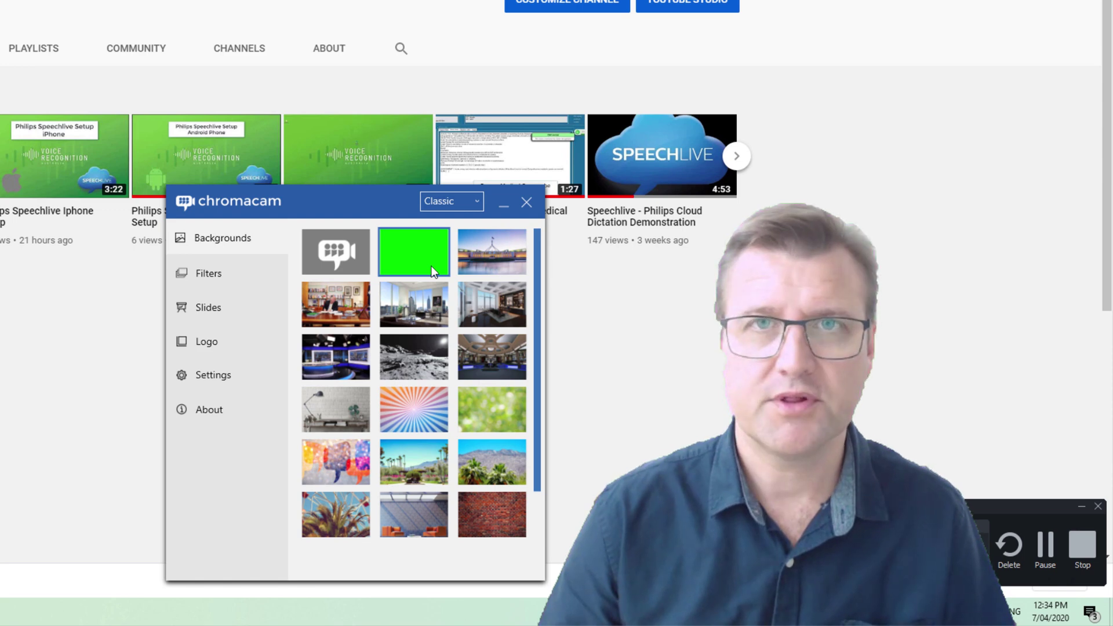
left_click(469, 262)
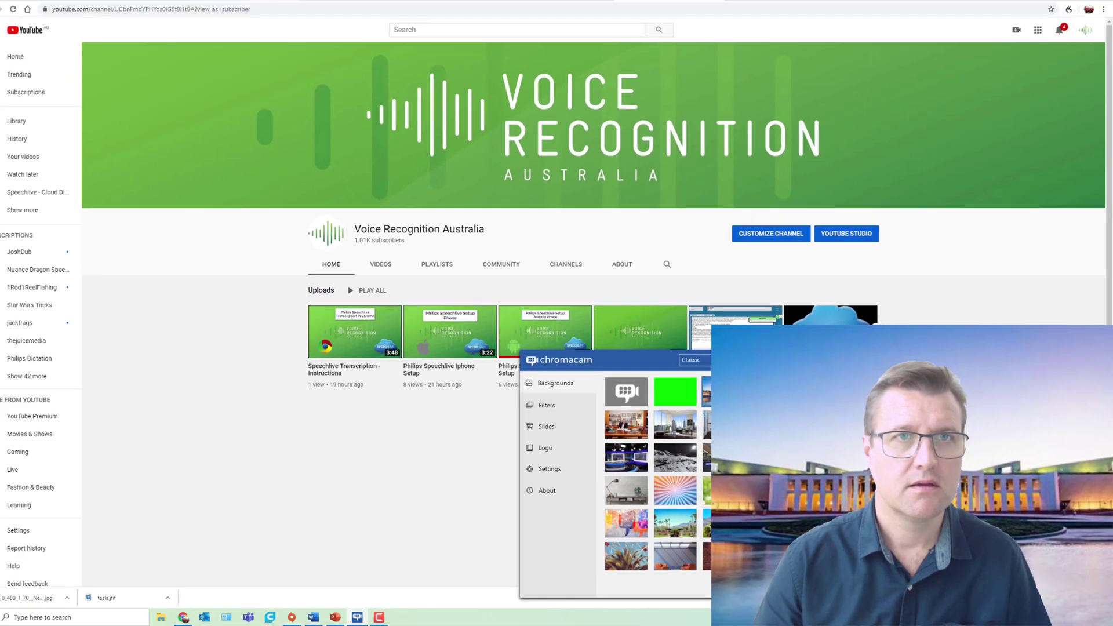
Check ChromaCam pricing and the Logitech C922 page, then the GN-USB-2 microphone and Voice Recognition homepage.
left_click(341, 7)
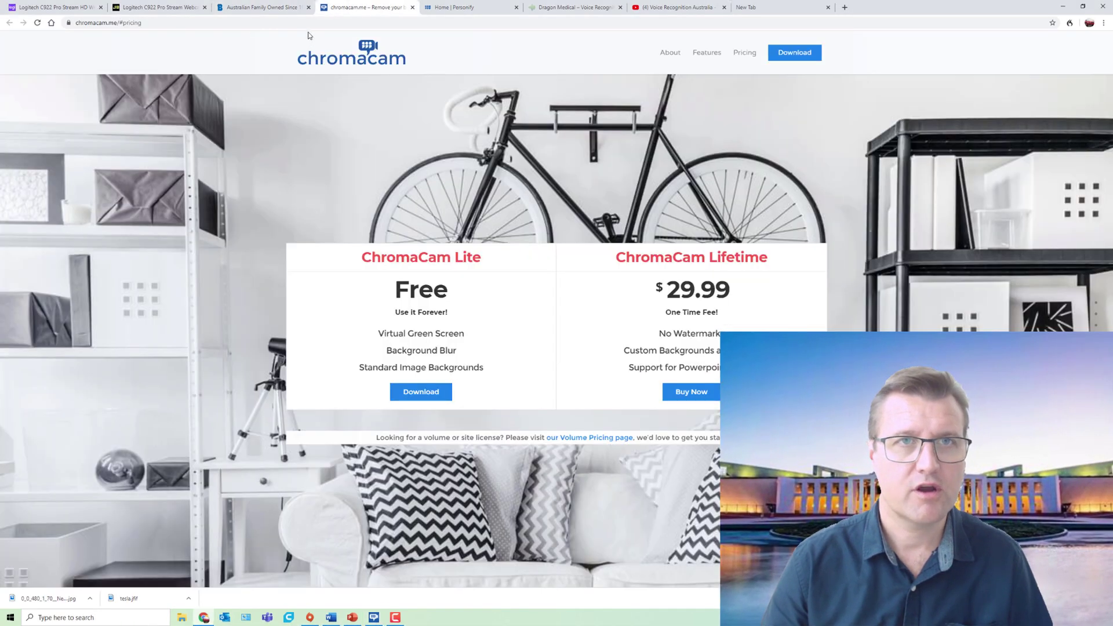
left_click(38, 7)
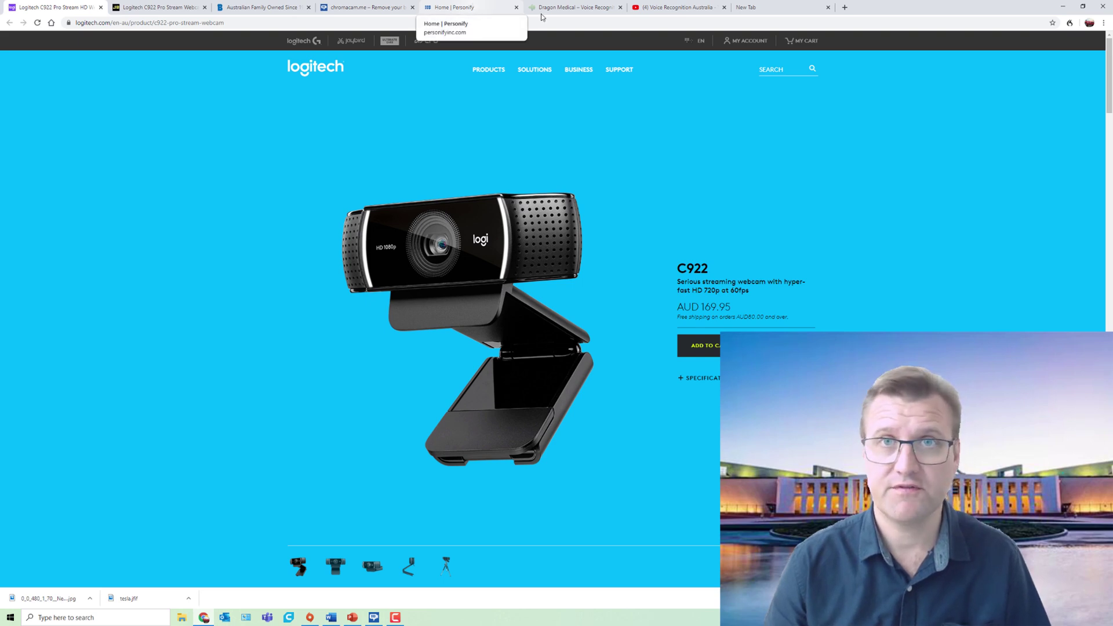
left_click(562, 11)
mouse_move(340, 77)
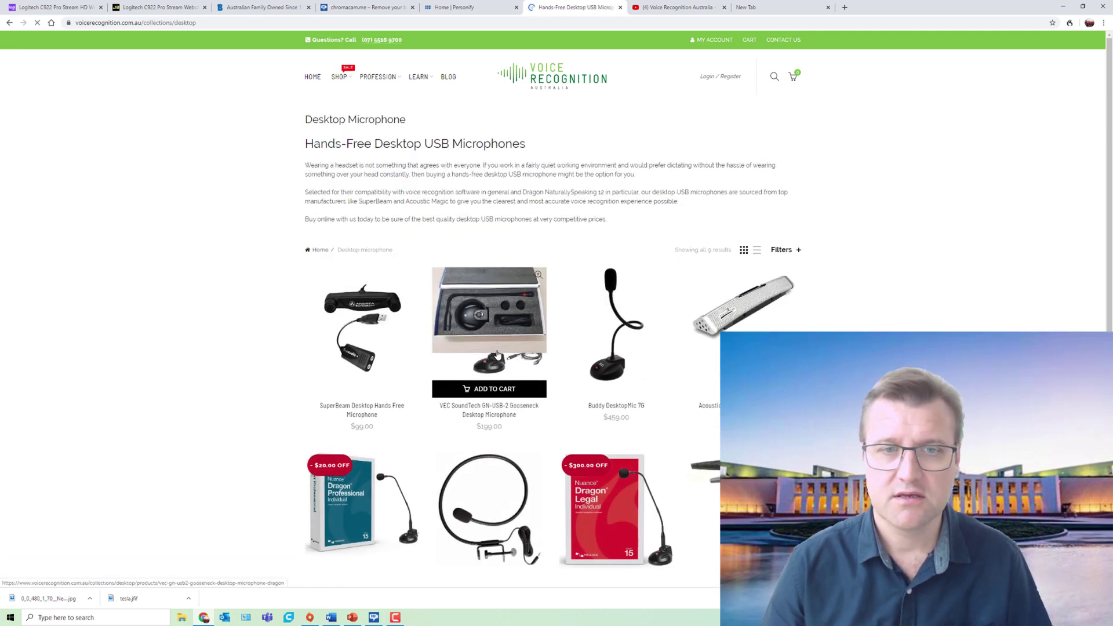
left_click(499, 356)
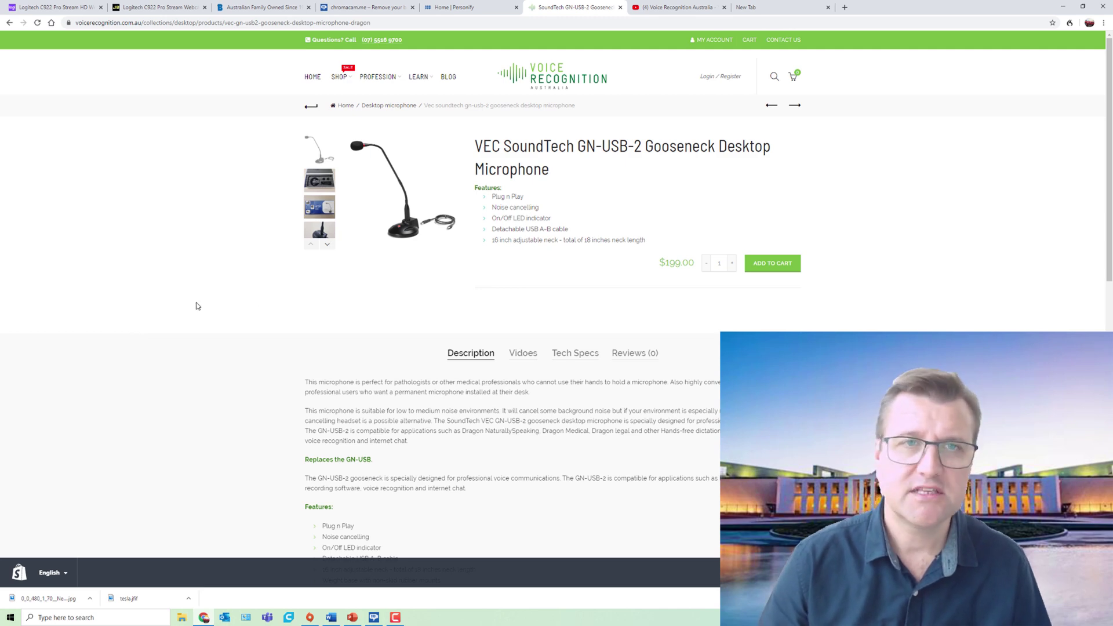
left_click(314, 77)
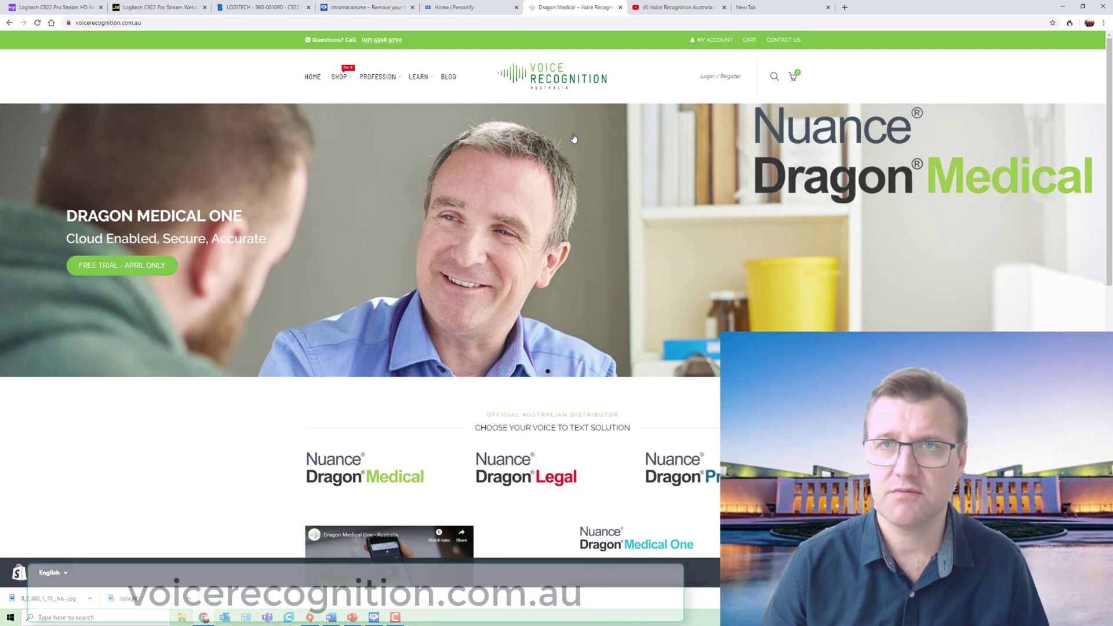
Switch back to the YouTube tab showing Voice Recognition Australia's recent uploads.
left_click(674, 7)
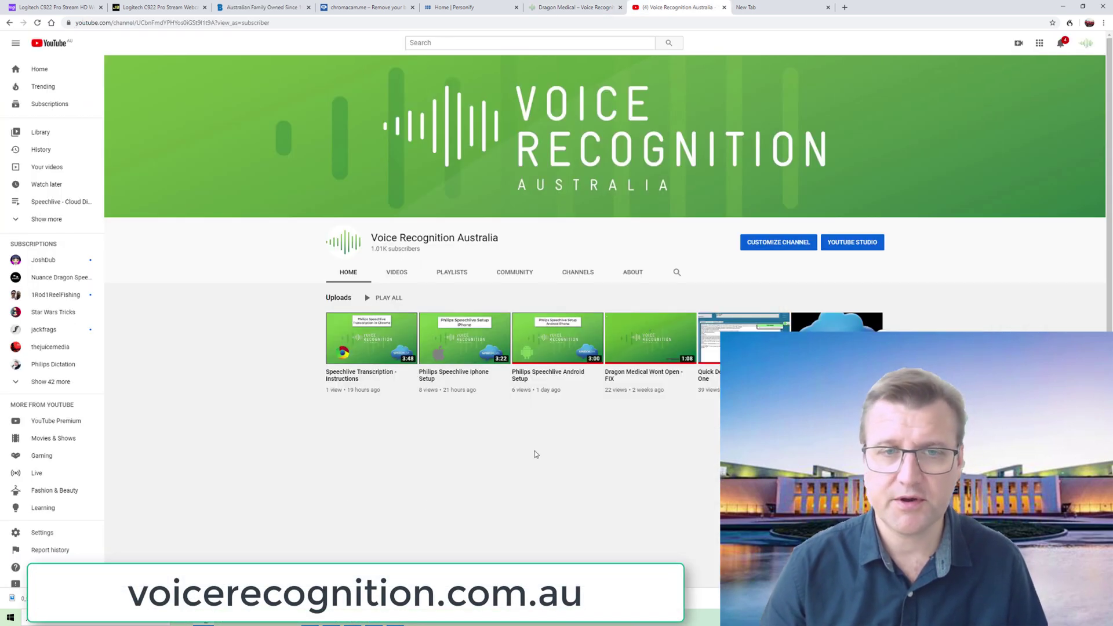